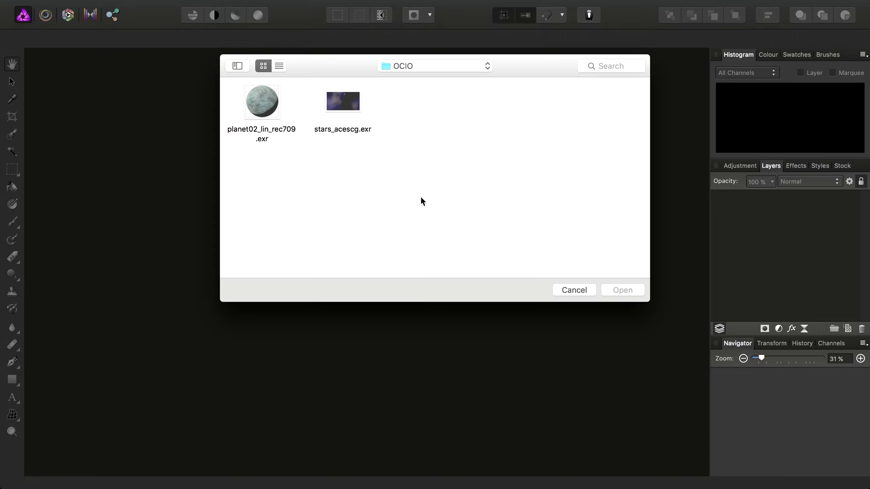
# Open stars_acescg.exr from the OCIO folder and dismiss the colour conversion notice.
pyautogui.click(341, 108)
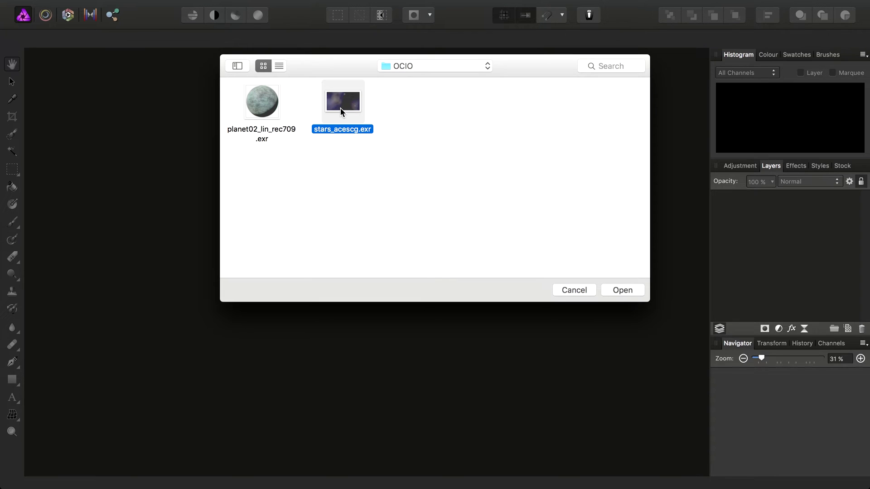
pyautogui.click(272, 102)
pyautogui.click(349, 107)
pyautogui.click(278, 132)
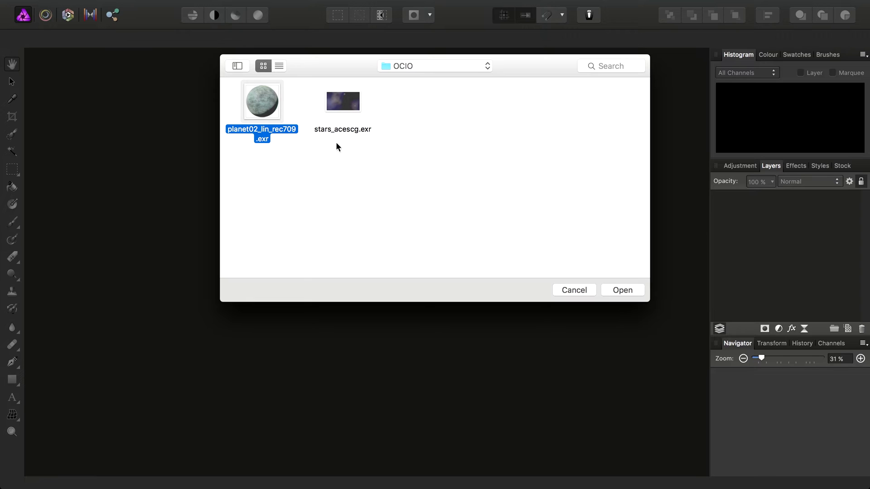
pyautogui.click(348, 111)
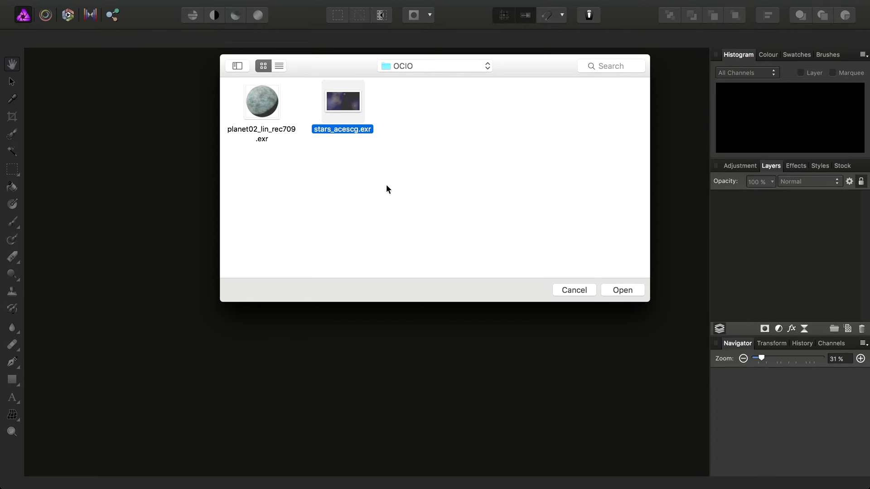
pyautogui.click(621, 290)
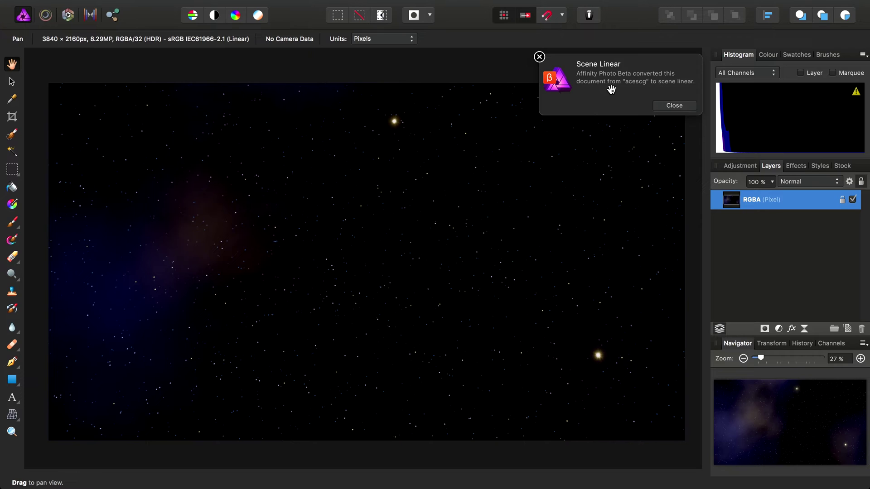
pyautogui.click(665, 106)
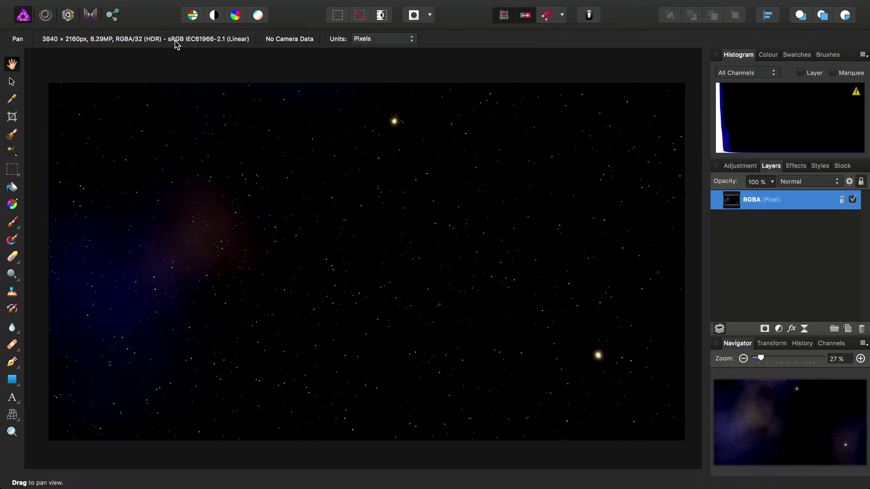
# Place planet02_lin_rec709.exr into the document at about 133 dpi in the upper-left part of the starfield.
pyautogui.moveTo(176, 2)
pyautogui.click(128, 6)
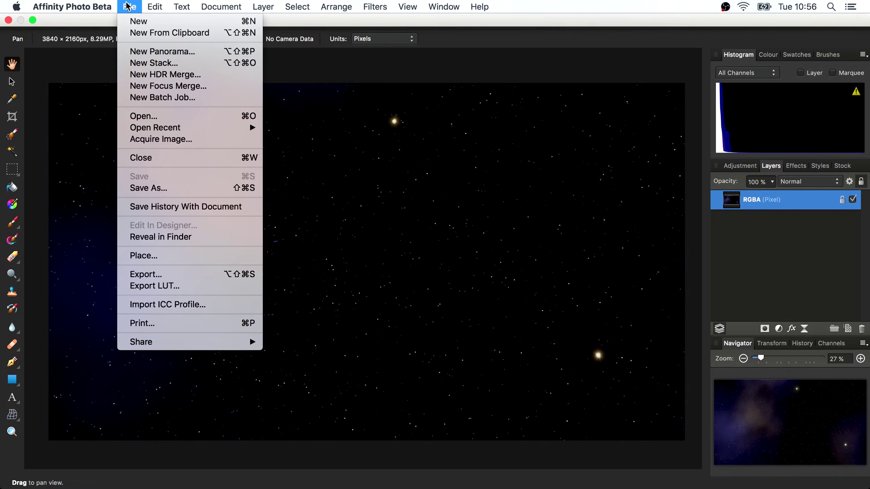
pyautogui.click(177, 256)
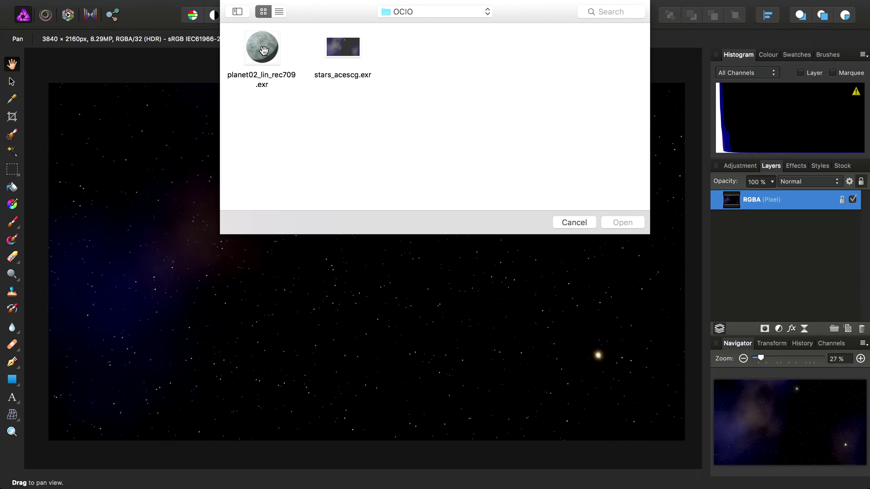
pyautogui.click(264, 42)
pyautogui.click(620, 222)
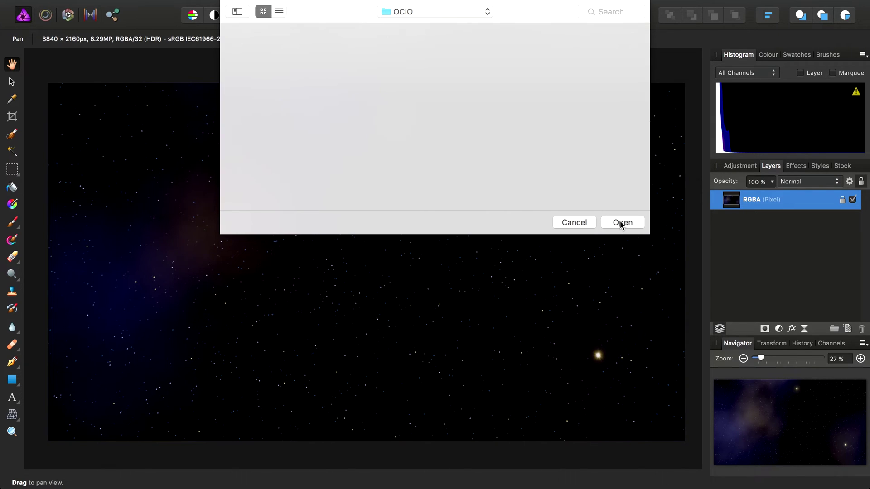
pyautogui.moveTo(77, 104); pyautogui.dragTo(283, 258)
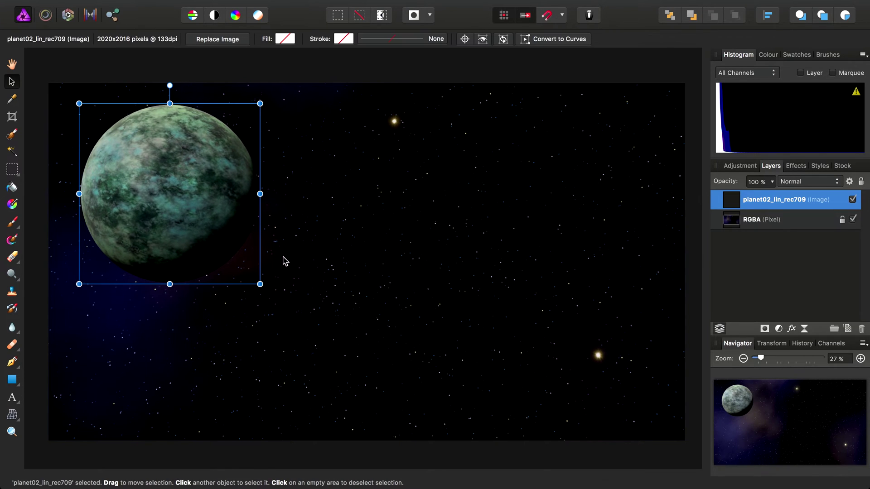
# Move the planet image to the right of the canvas centre and enlarge it to about 104 dpi.
pyautogui.moveTo(168, 190); pyautogui.dragTo(484, 250)
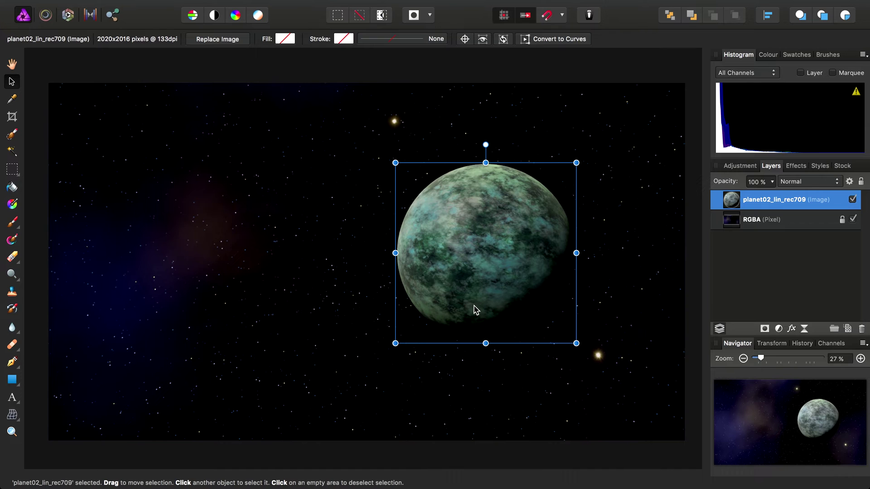
pyautogui.moveTo(395, 163); pyautogui.dragTo(352, 117)
pyautogui.moveTo(577, 344); pyautogui.dragTo(587, 354)
pyautogui.moveTo(483, 195); pyautogui.dragTo(485, 224)
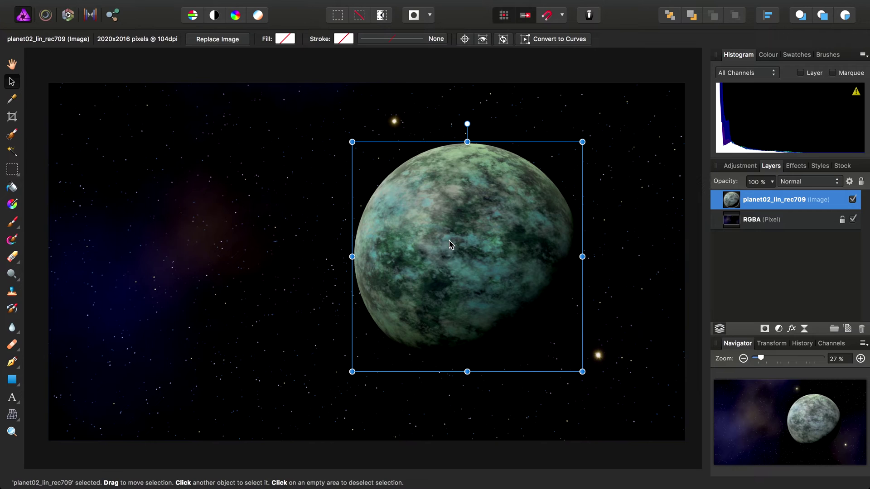
# Add an OCIO adjustment layer directly above the RGBA starfield layer and move its dialog clear of the planet.
pyautogui.click(764, 227)
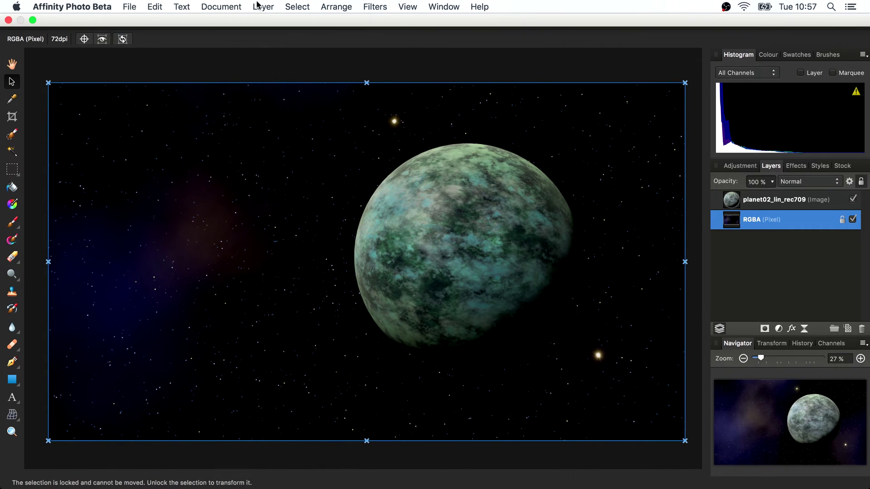
pyautogui.click(257, 7)
pyautogui.moveTo(316, 111)
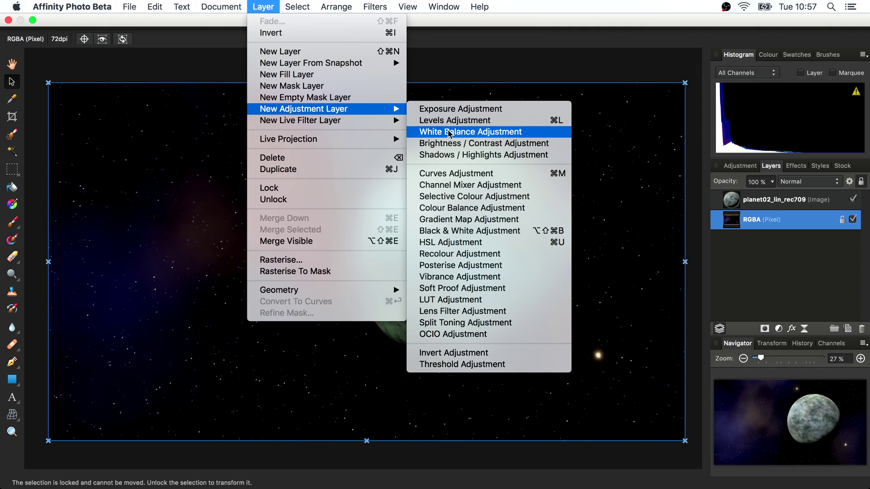
pyautogui.click(459, 338)
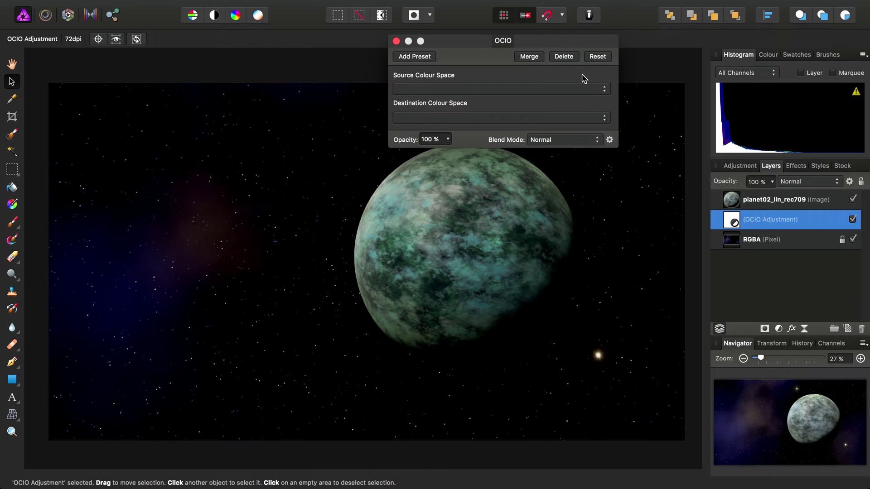
pyautogui.moveTo(493, 48); pyautogui.dragTo(265, 56)
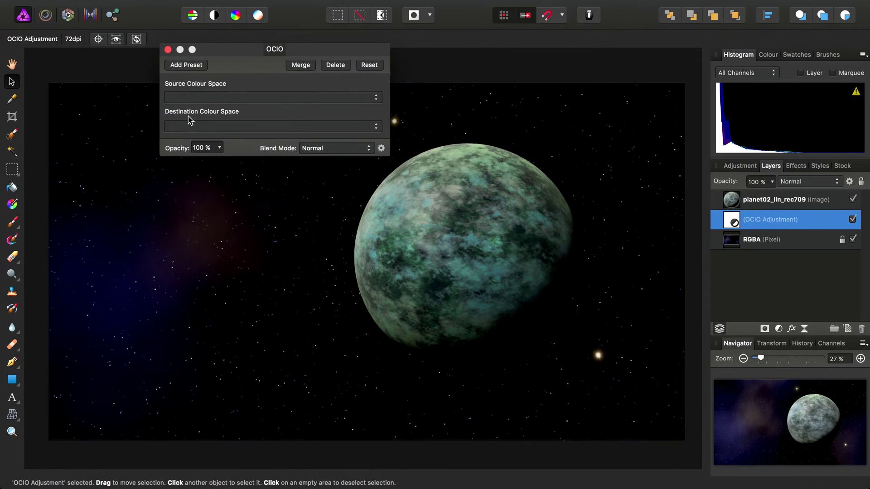
# Set the starfield OCIO adjustment's source colour space to Role - scene_linear.
pyautogui.click(224, 98)
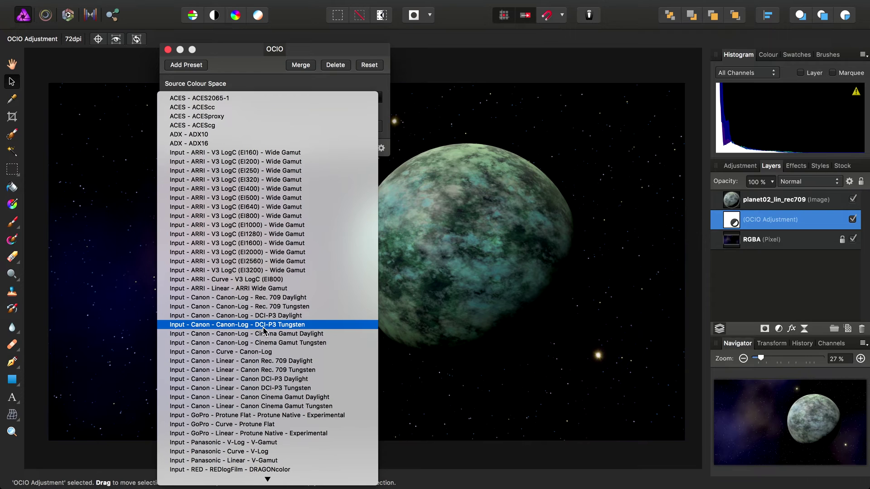
pyautogui.scroll(-5, 264, 324)
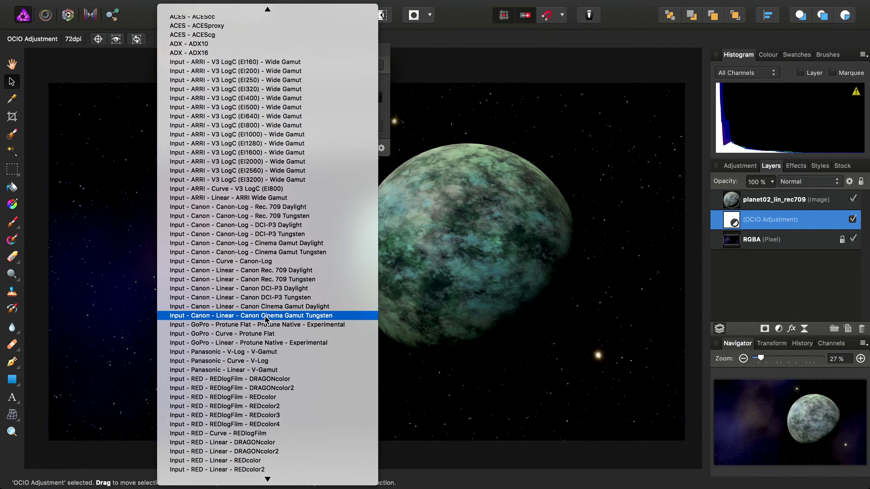
pyautogui.scroll(-12, 267, 319)
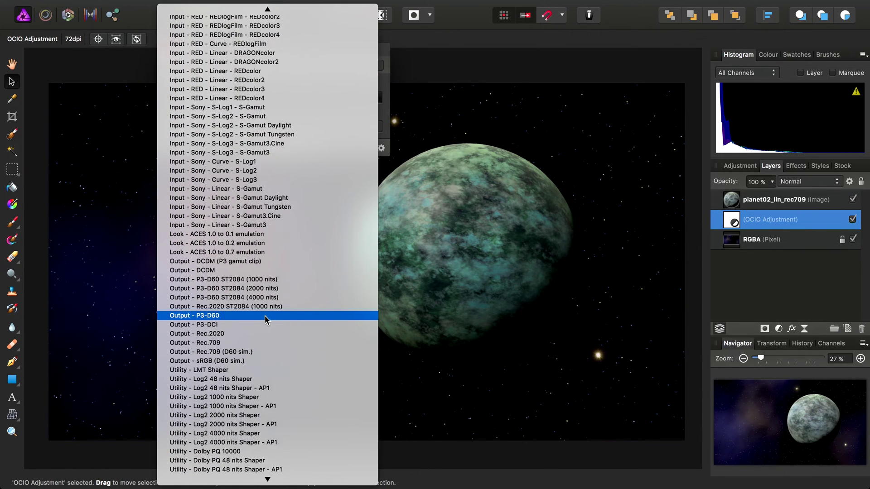
pyautogui.scroll(-7, 265, 318)
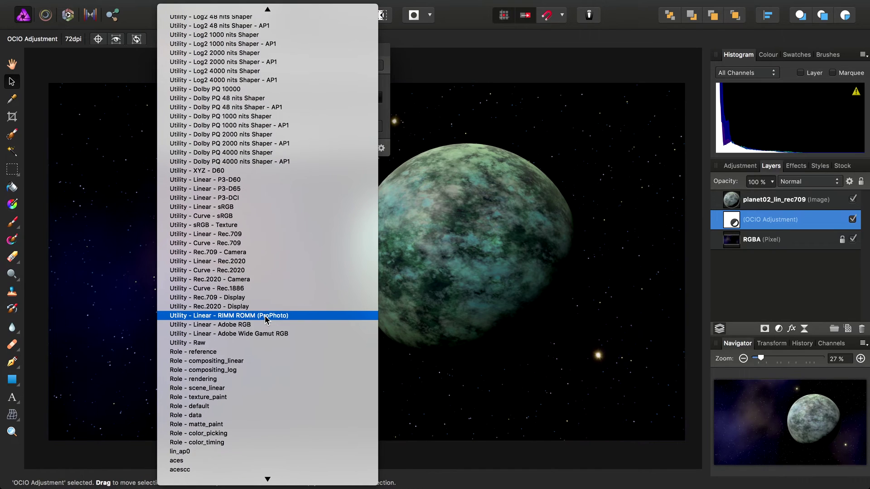
pyautogui.scroll(-1, 251, 318)
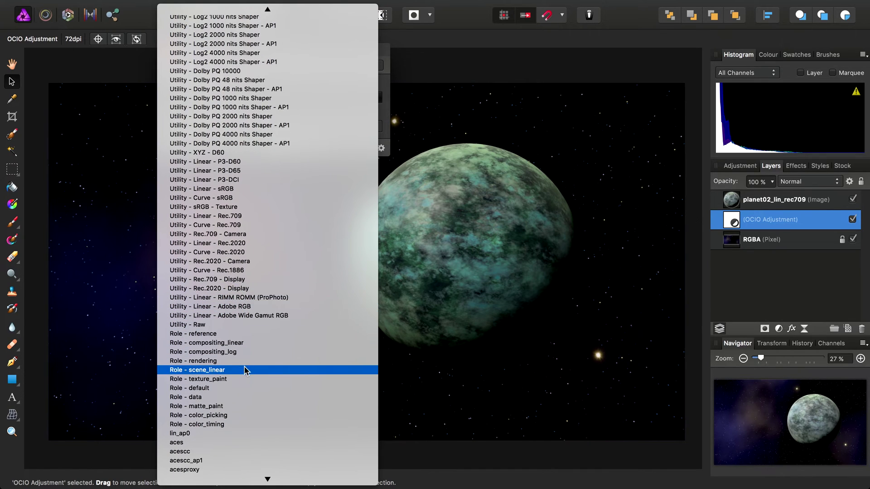
pyautogui.click(242, 370)
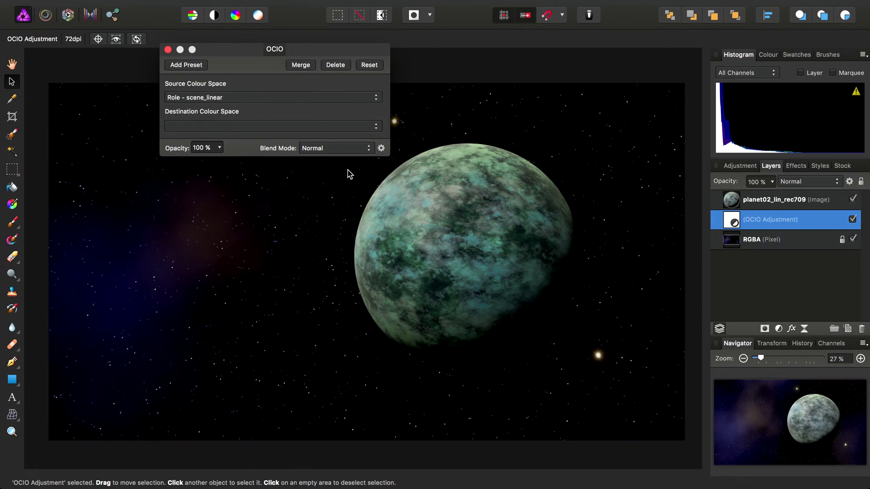
# Set the starfield OCIO adjustment's destination colour space to Utility - Linear - Rec.709 and close its settings.
pyautogui.click(364, 128)
pyautogui.scroll(-5, 317, 261)
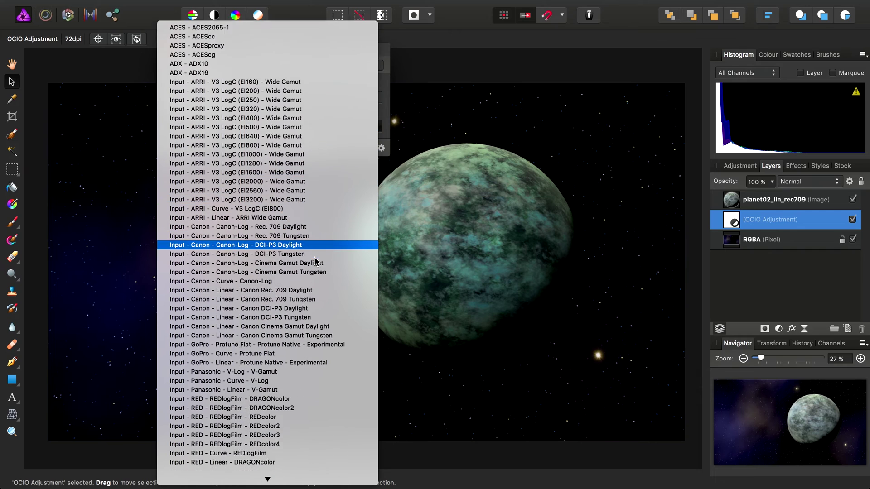
pyautogui.scroll(-15, 316, 262)
pyautogui.scroll(-9, 314, 261)
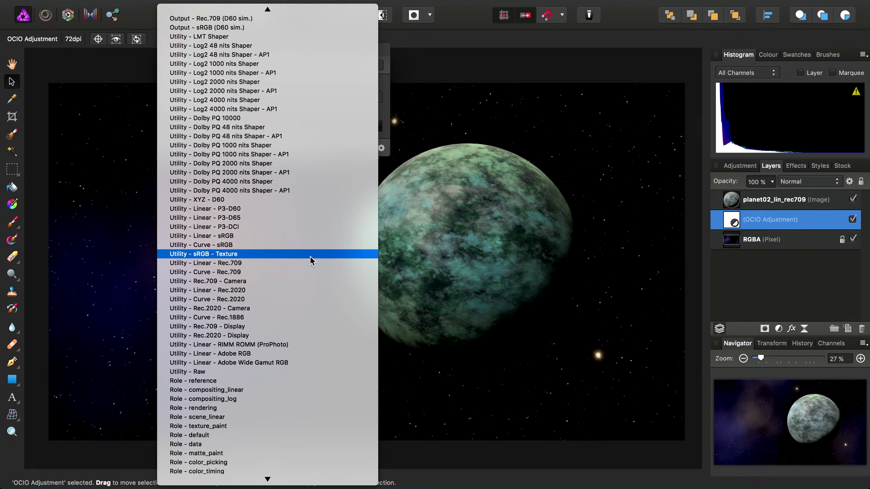
pyautogui.click(233, 267)
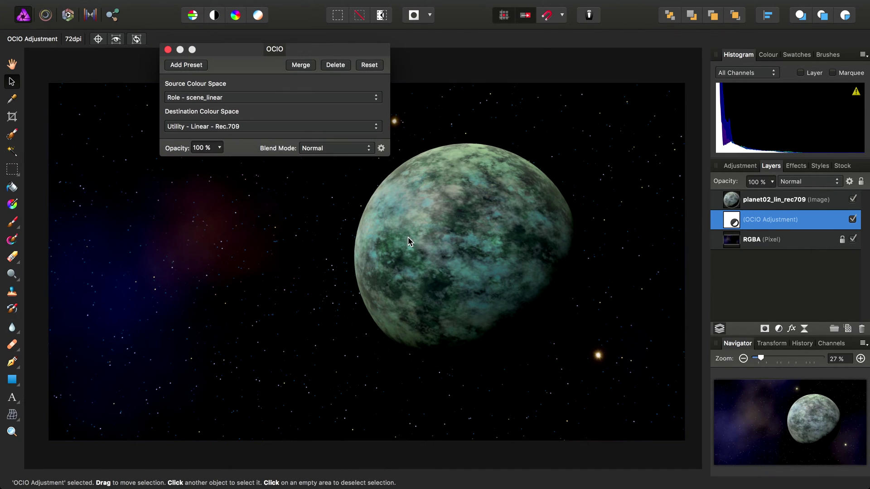
pyautogui.click(168, 50)
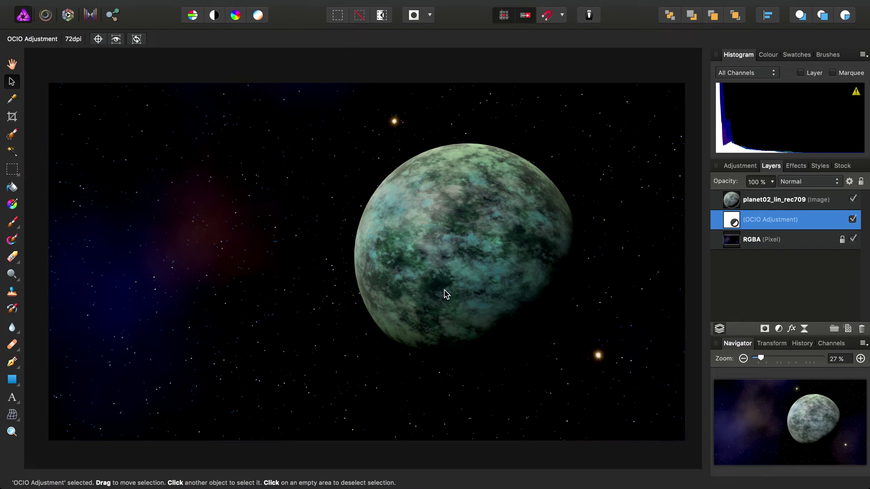
# Add a second OCIO adjustment layer directly above the planet02_lin_rec709 image layer.
pyautogui.click(740, 202)
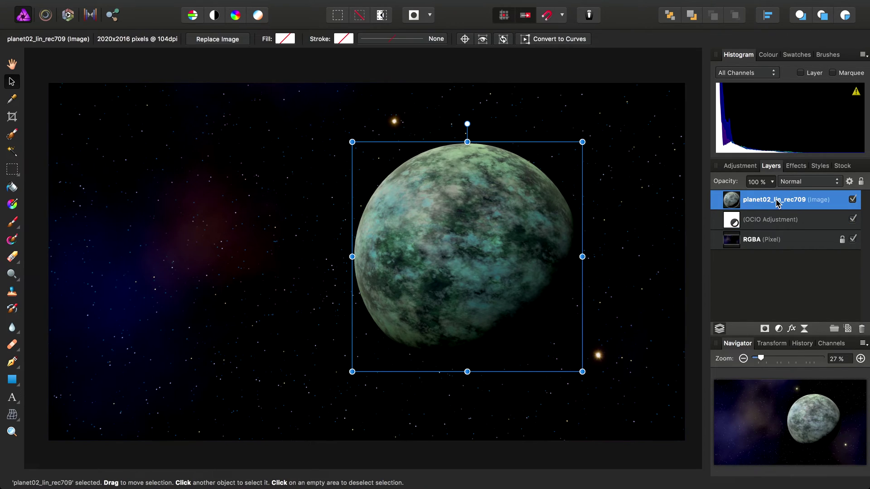
pyautogui.moveTo(143, 3)
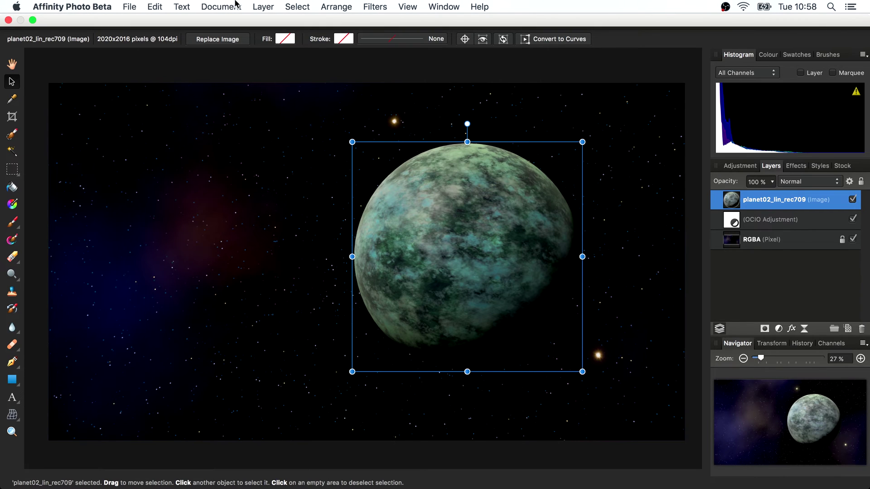
pyautogui.click(262, 6)
pyautogui.moveTo(312, 109)
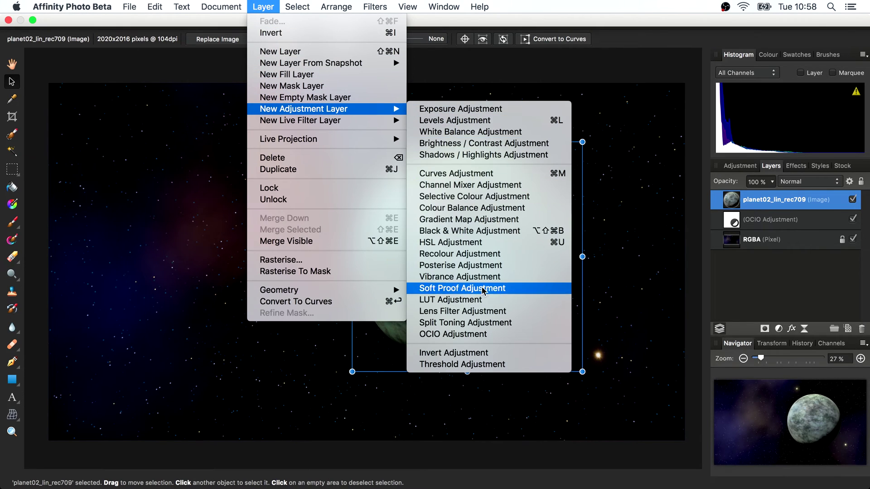
pyautogui.click(479, 334)
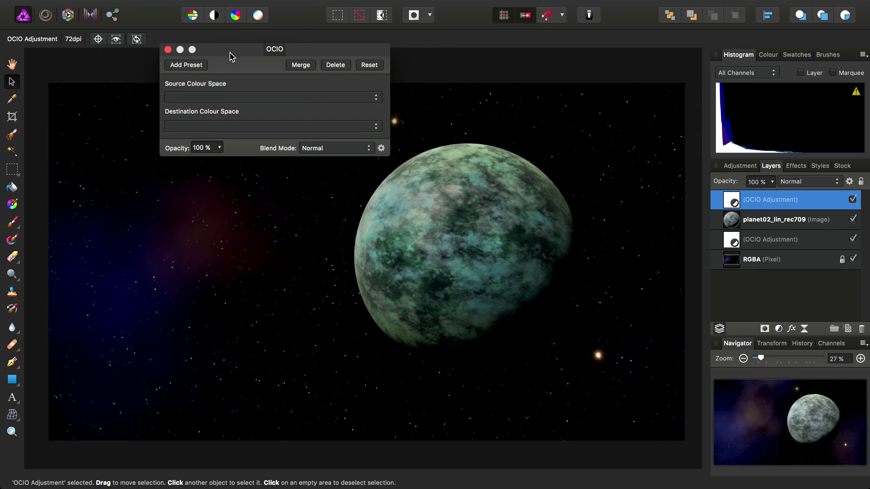
# Set the new OCIO adjustment's source colour space to Utility - Linear - Rec.709.
pyautogui.click(239, 97)
pyautogui.scroll(-5, 209, 203)
pyautogui.scroll(-15, 209, 204)
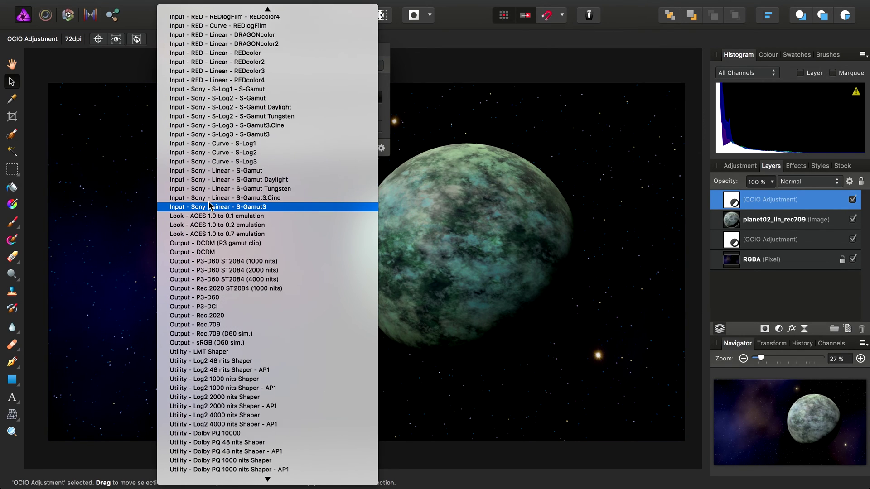
pyautogui.scroll(-2, 209, 206)
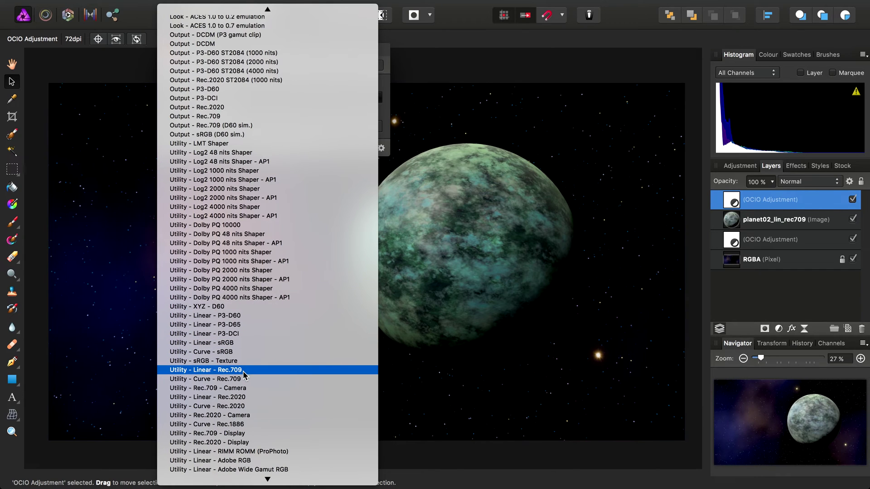
pyautogui.click(244, 371)
# Set the upper OCIO adjustment's destination colour space to Role - scene_linear and move its dialog away from the planet.
pyautogui.click(289, 127)
pyautogui.scroll(-20, 271, 315)
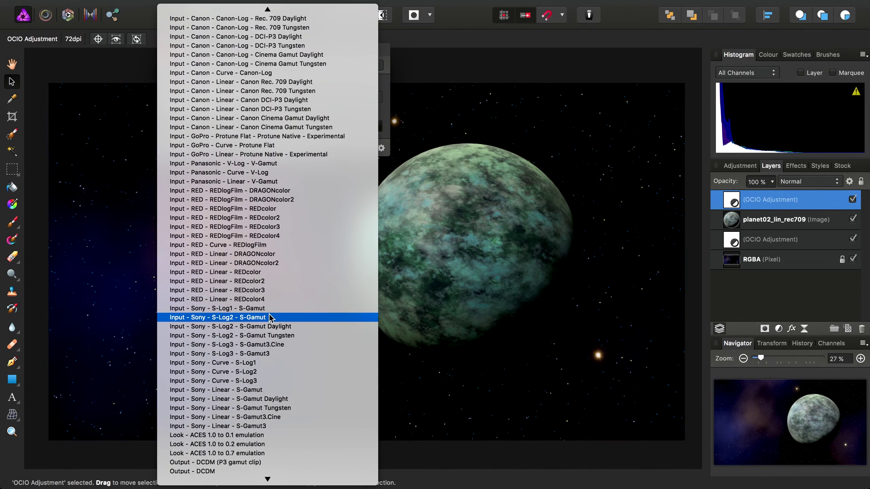
pyautogui.scroll(-10, 271, 315)
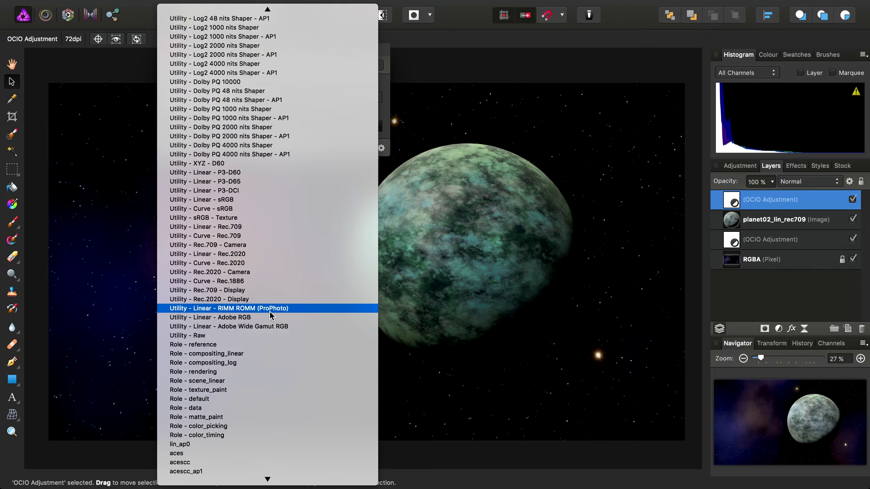
pyautogui.click(222, 382)
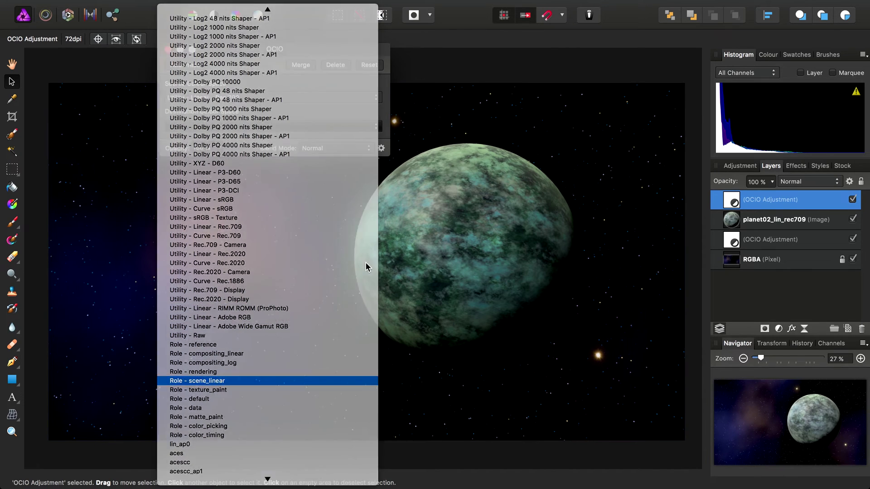
pyautogui.moveTo(264, 68); pyautogui.dragTo(209, 88)
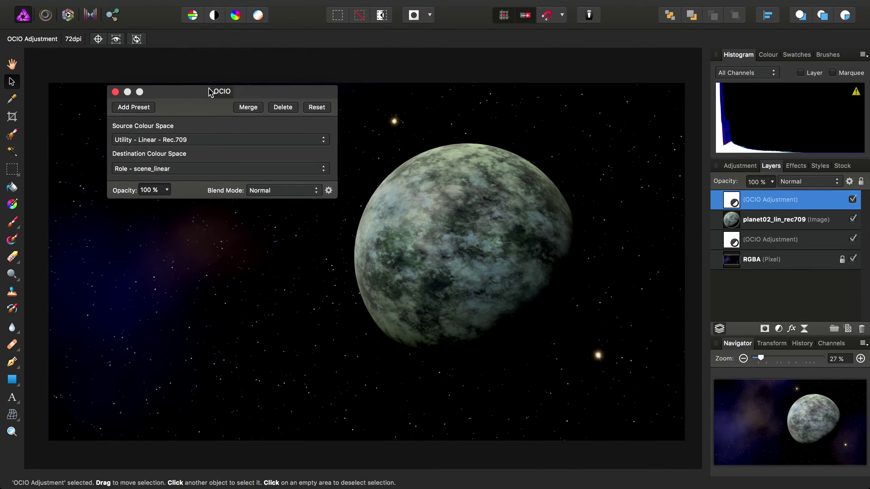
# Review the source and destination colour spaces of the lower and upper OCIO adjustments, closing each settings dialog.
pyautogui.click(116, 91)
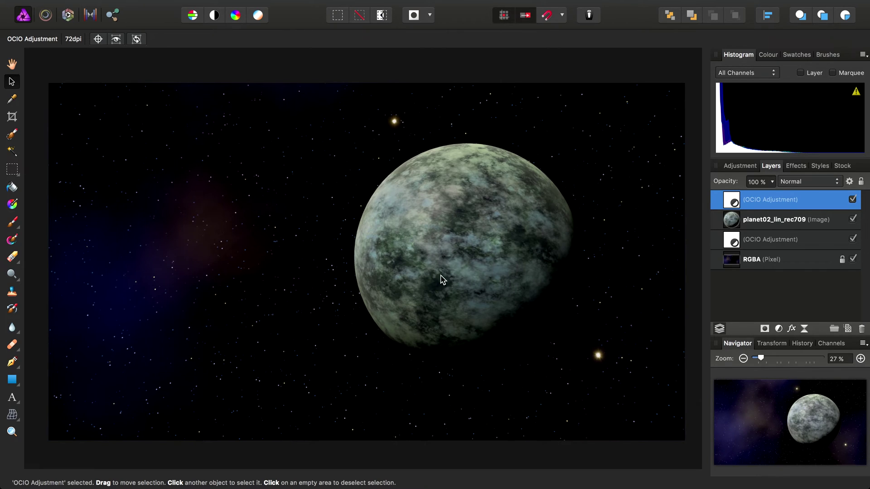
pyautogui.click(776, 239)
pyautogui.doubleClick(729, 240)
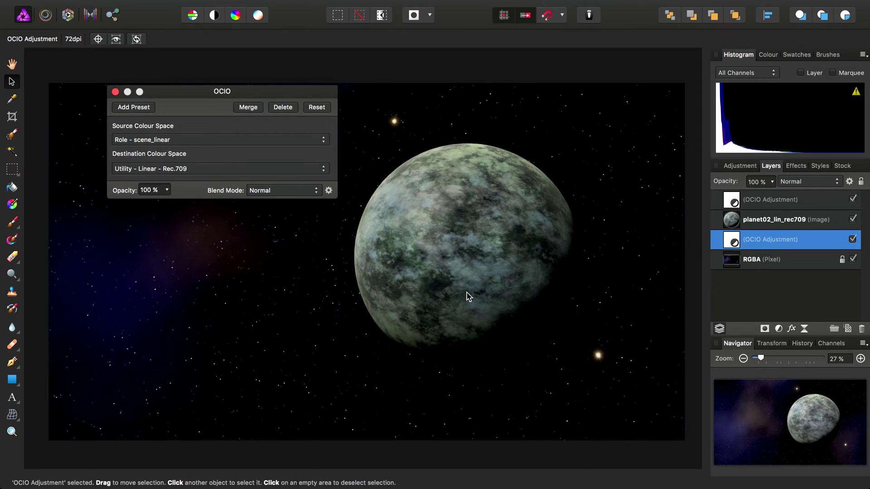
pyautogui.click(115, 91)
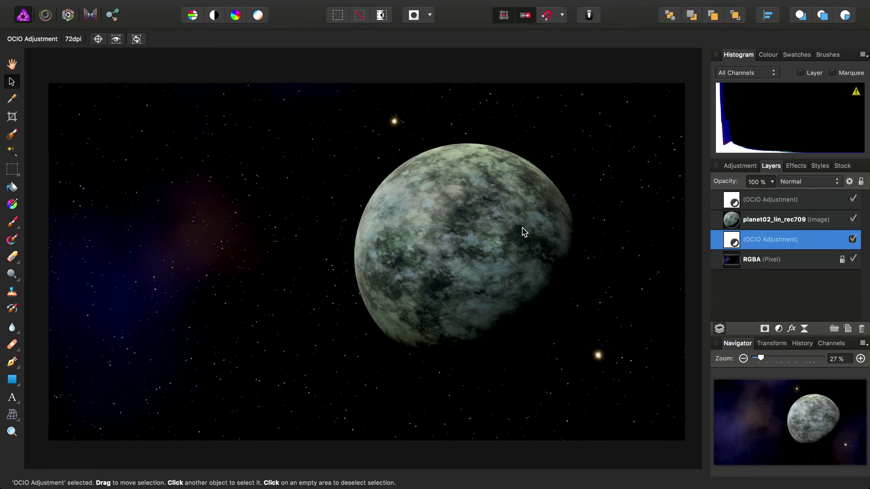
pyautogui.click(770, 204)
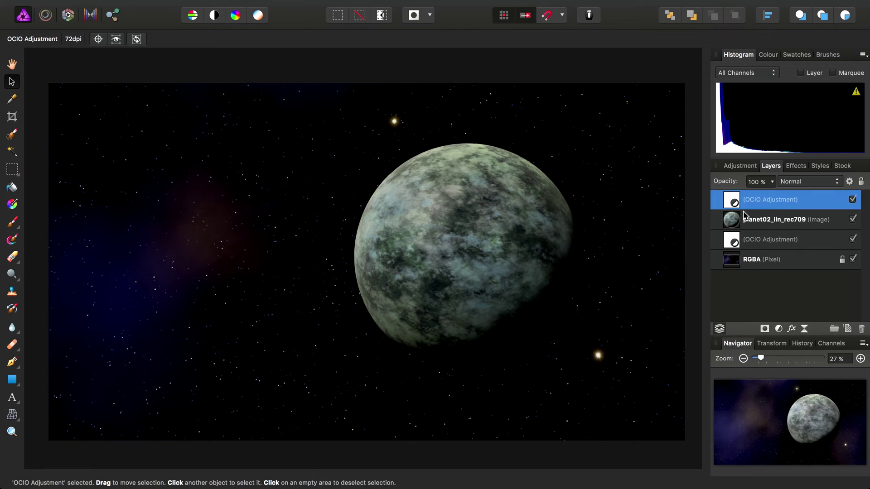
pyautogui.click(734, 204)
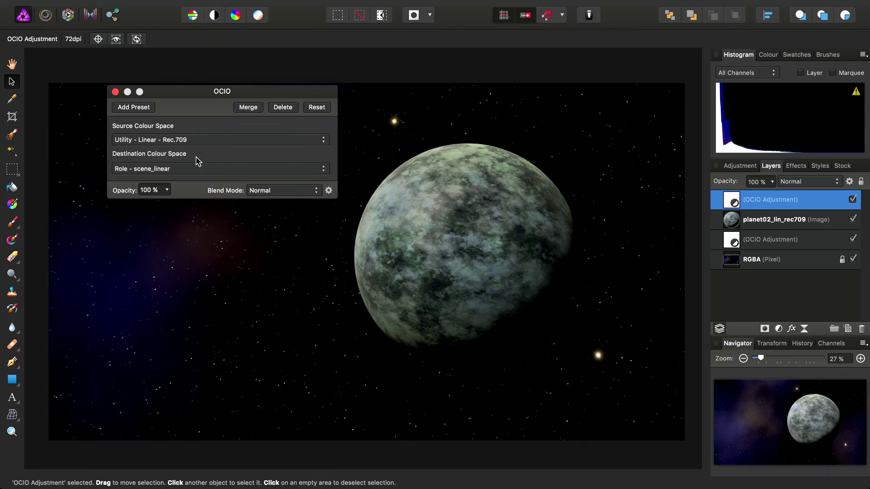
pyautogui.click(116, 92)
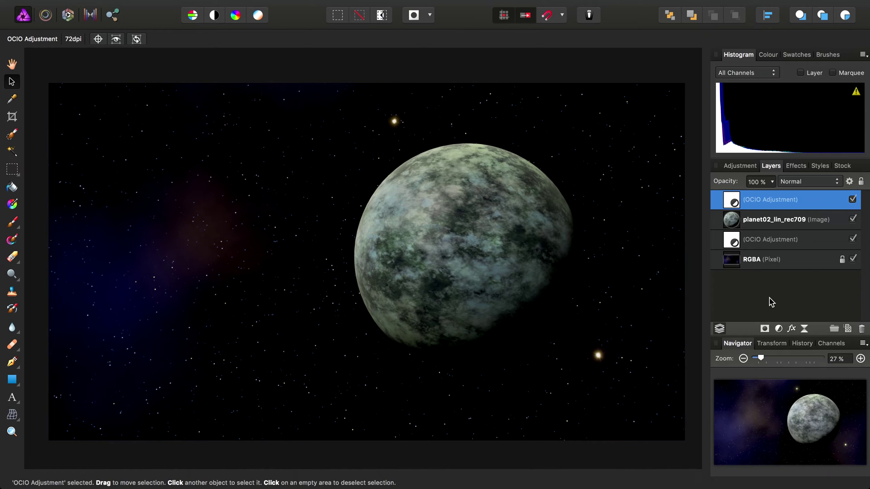
# Add a Curves adjustment layer and nest it inside the planet02_lin_rec709 image layer.
pyautogui.click(748, 226)
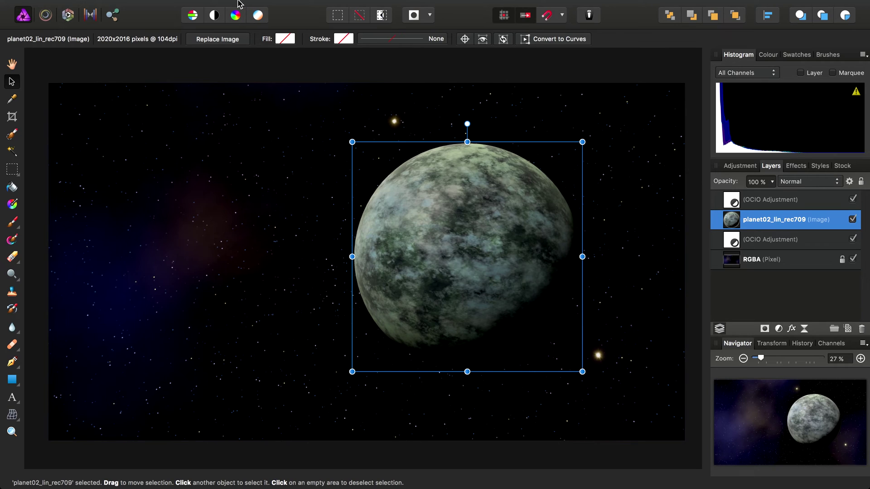
pyautogui.click(262, 6)
pyautogui.moveTo(316, 109)
pyautogui.click(462, 174)
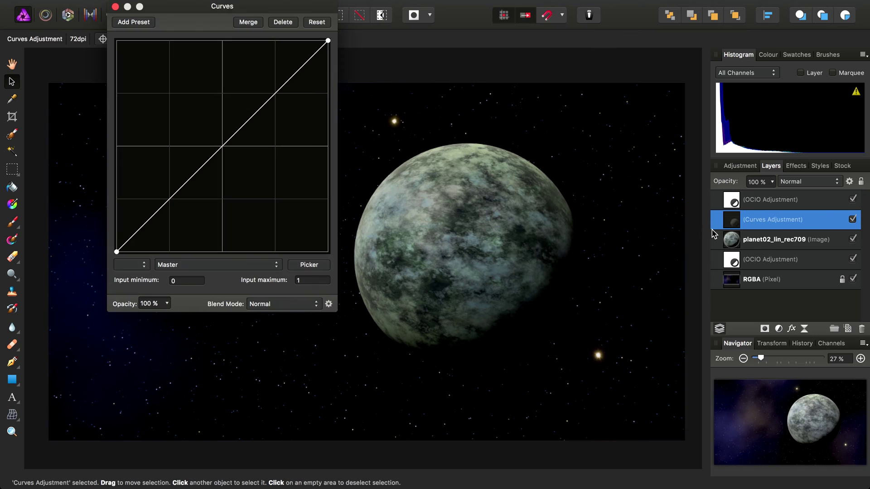
pyautogui.moveTo(733, 222); pyautogui.dragTo(740, 242)
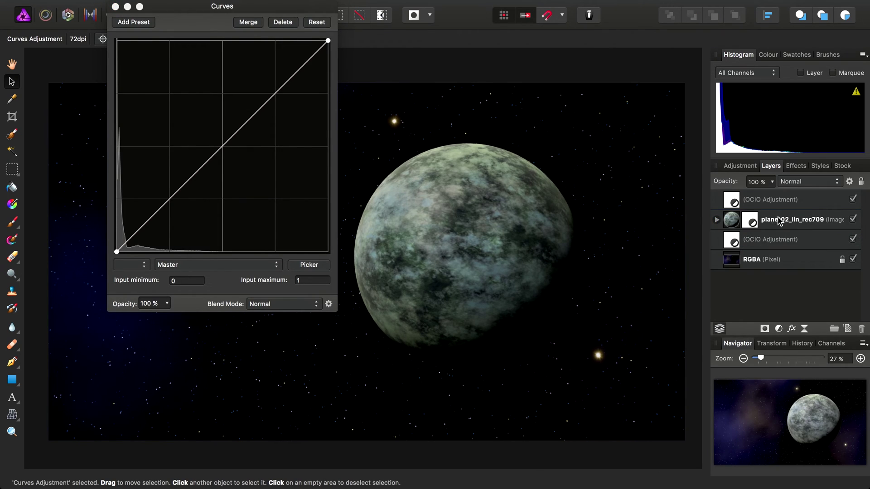
# Shape the planet's curve to pull the shadows down and slightly raise the upper midtones, and close its settings.
pyautogui.click(185, 21)
pyautogui.moveTo(185, 13); pyautogui.dragTo(180, 75)
pyautogui.moveTo(148, 276); pyautogui.dragTo(135, 300)
pyautogui.moveTo(258, 184); pyautogui.dragTo(255, 173)
pyautogui.moveTo(142, 72); pyautogui.dragTo(192, 67)
pyautogui.click(159, 64)
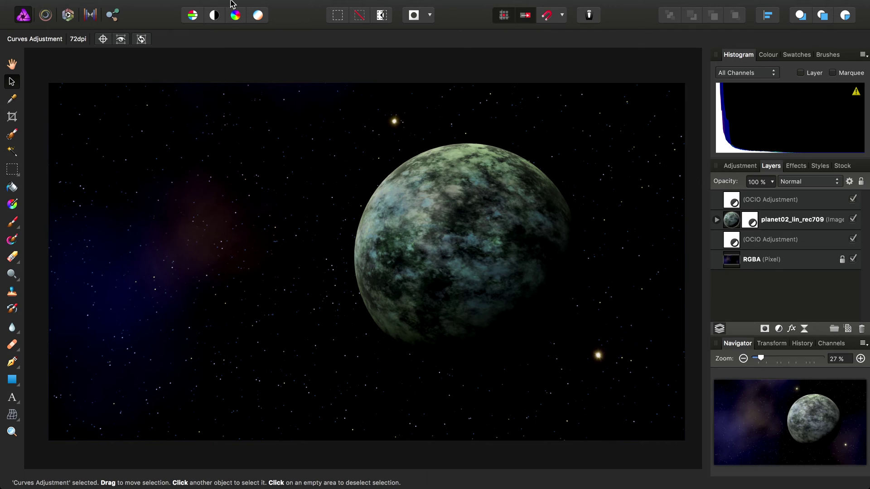
# Add an HSL adjustment layer and nest it inside the planet02_lin_rec709 image layer.
pyautogui.moveTo(224, 4)
pyautogui.click(262, 5)
pyautogui.moveTo(309, 113)
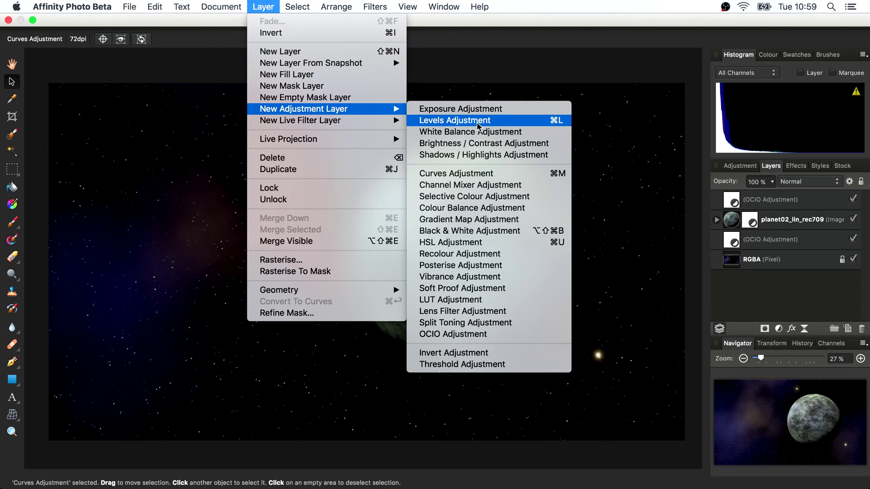
pyautogui.click(498, 245)
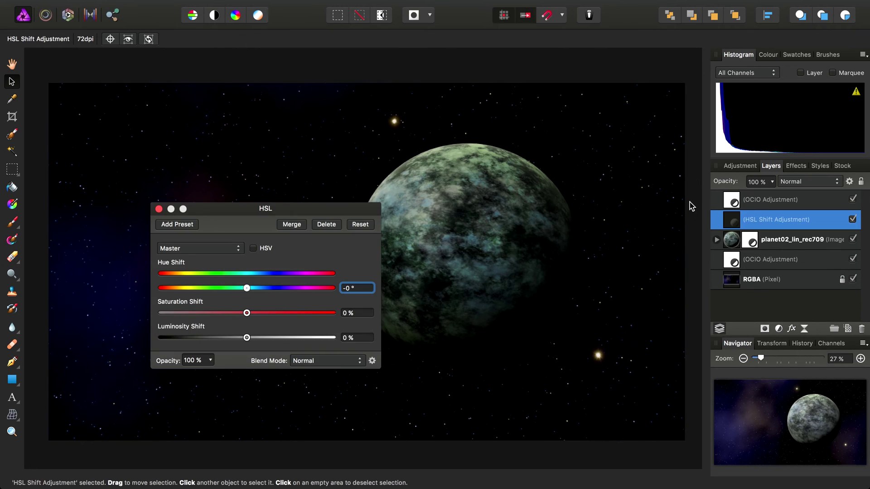
pyautogui.moveTo(729, 223); pyautogui.dragTo(735, 244)
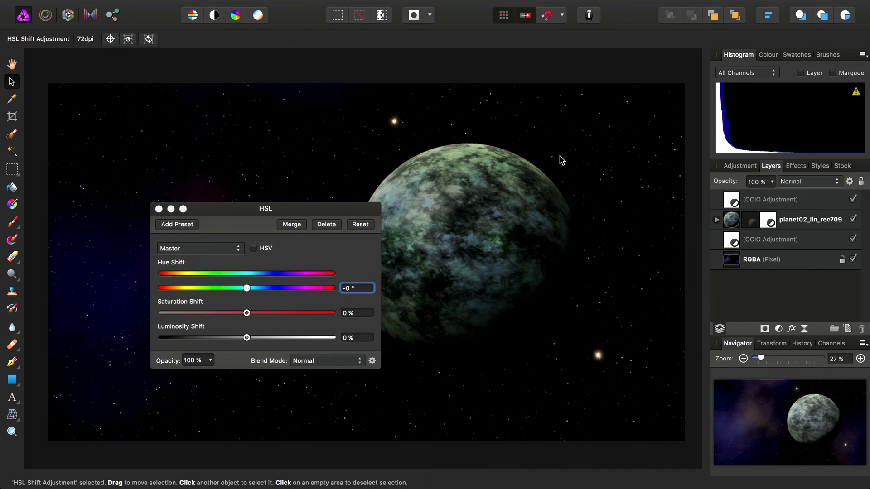
# Set the nested HSL adjustment's saturation shift to -39%, close its settings and deselect the layer.
pyautogui.moveTo(309, 212); pyautogui.dragTo(295, 141)
pyautogui.moveTo(235, 245); pyautogui.dragTo(200, 247)
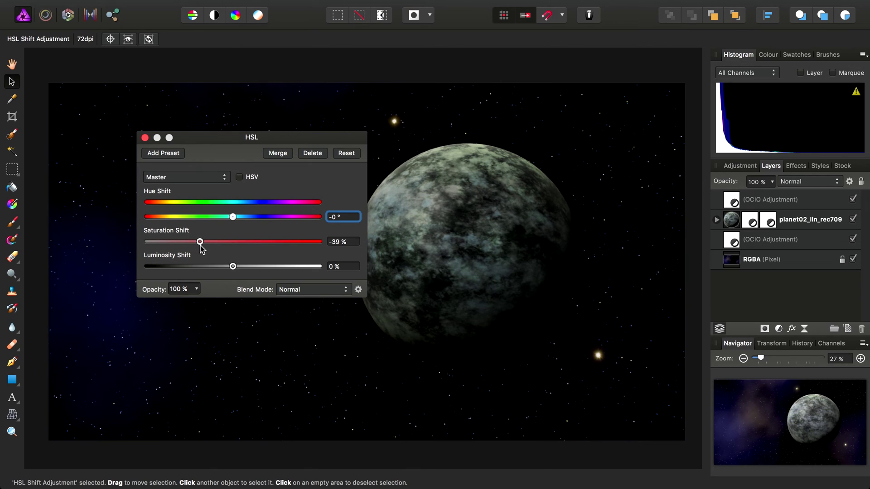
pyautogui.moveTo(186, 136); pyautogui.dragTo(114, 78)
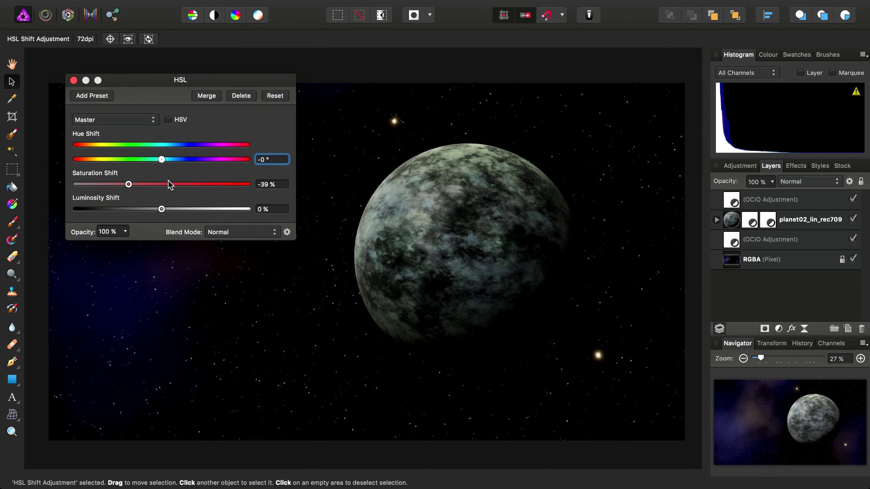
pyautogui.click(74, 80)
pyautogui.click(216, 202)
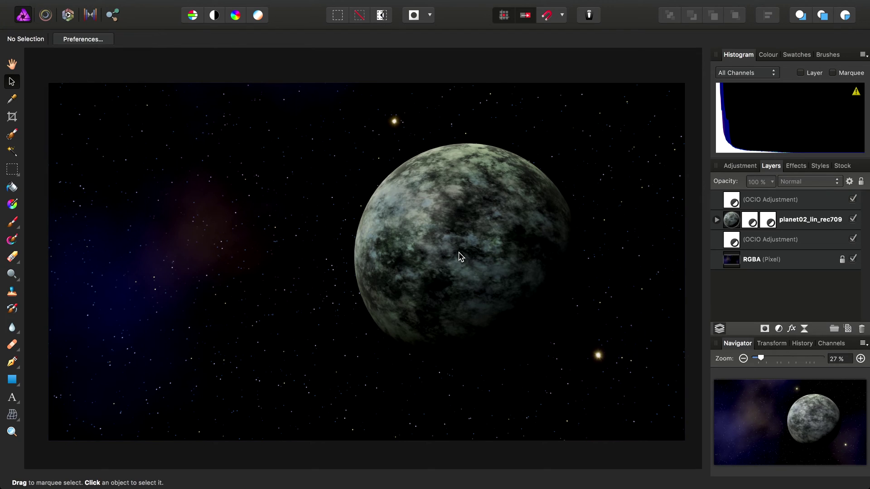
# Switch both OCIO adjustments off and back on together to compare their effect on the planet.
pyautogui.click(786, 201)
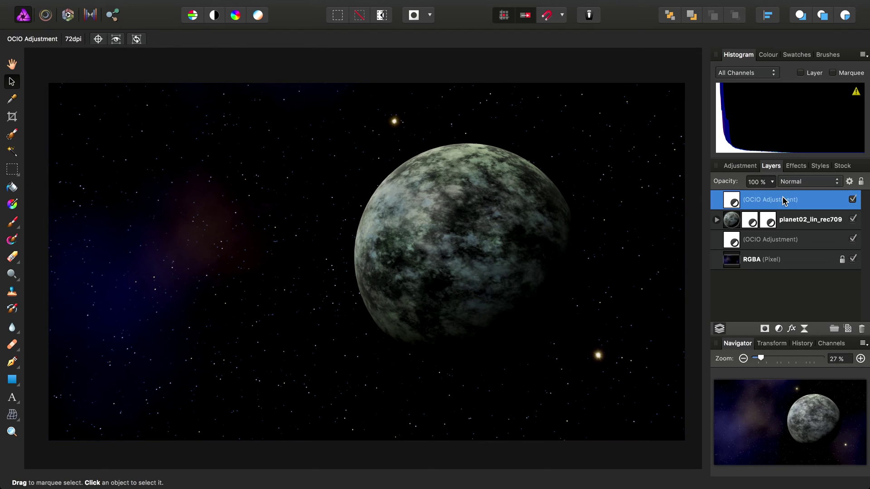
pyautogui.keyDown('super'); pyautogui.click(793, 242); pyautogui.keyUp('super')
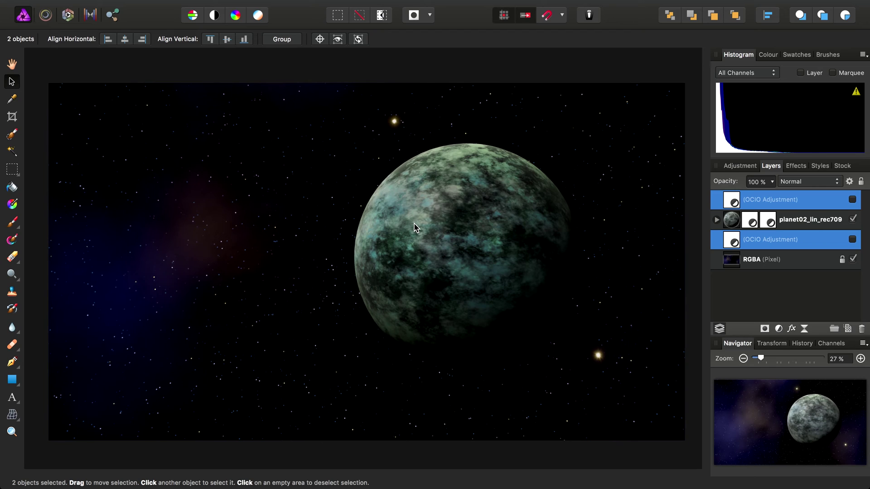
pyautogui.click(852, 200)
# Expand the planet02_lin_rec709 layer to inspect its nested adjustments and collapse it again.
pyautogui.click(796, 223)
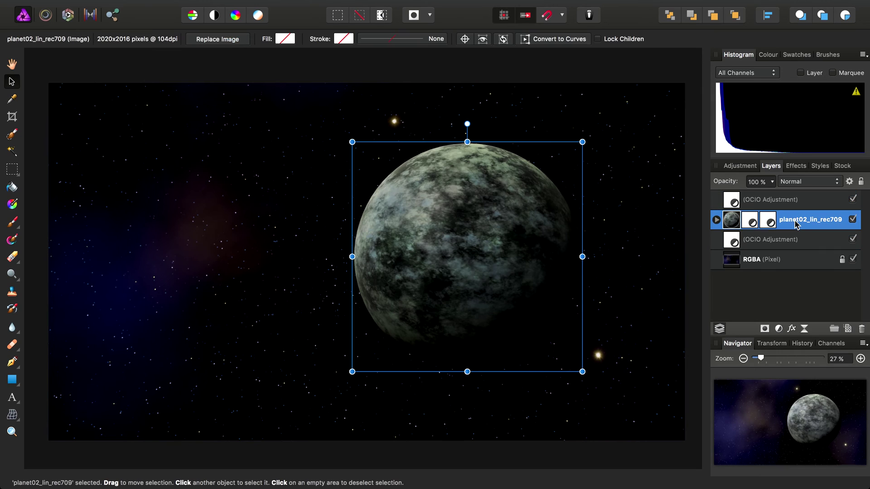
pyautogui.click(716, 220)
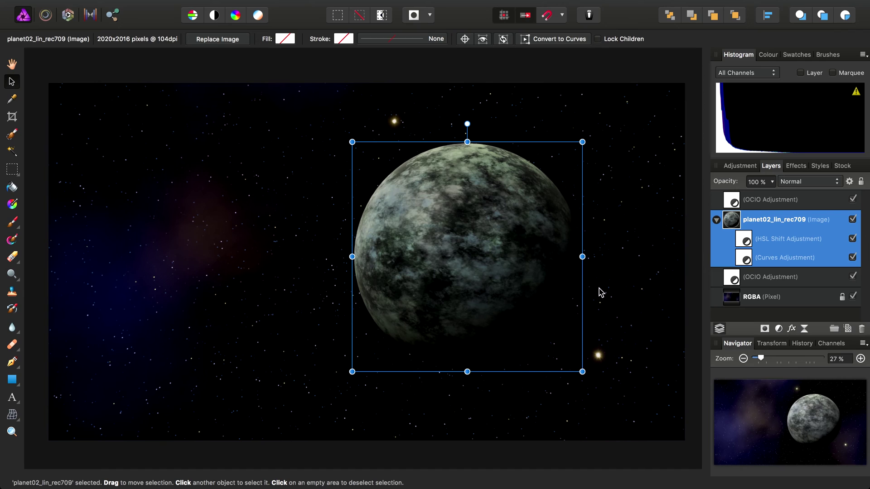
pyautogui.click(715, 222)
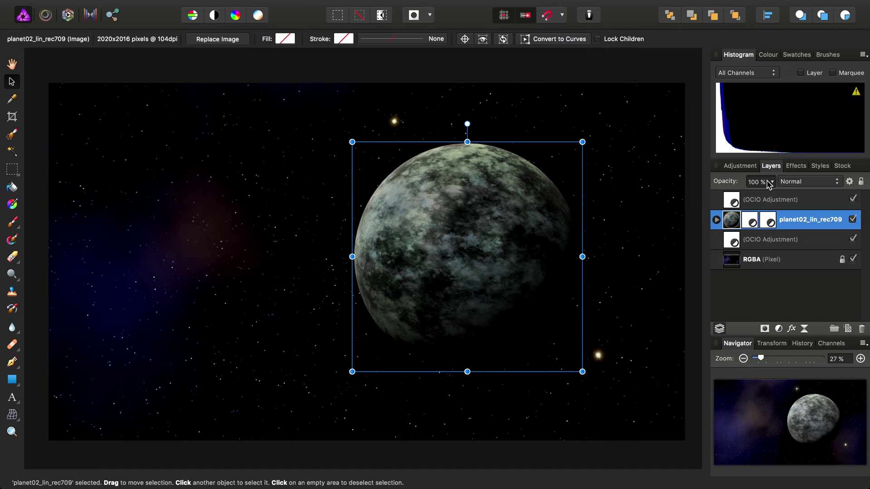
# Group the planet02_lin_rec709 layer together with the OCIO adjustments directly above and below it.
pyautogui.click(787, 240)
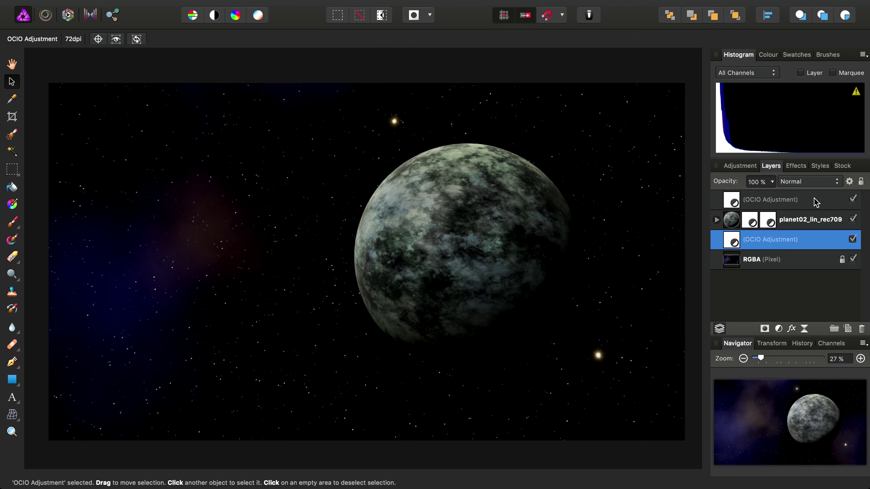
pyautogui.click(816, 202)
pyautogui.click(806, 240)
pyautogui.keyDown('shift'); pyautogui.click(766, 199); pyautogui.keyUp('shift')
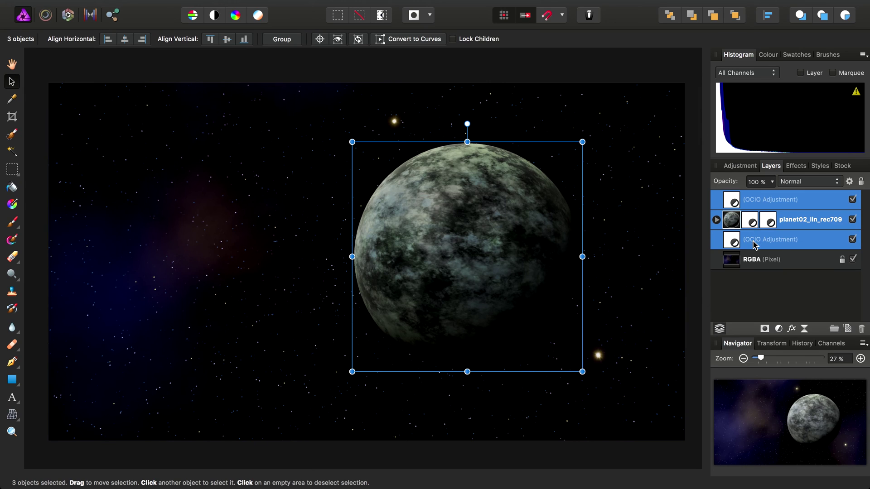
pyautogui.click(835, 330)
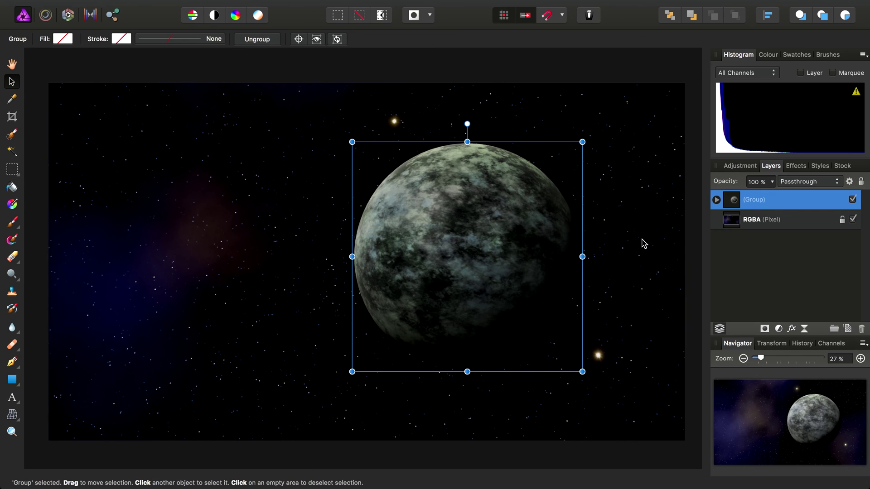
# Expand the new group and its planet layer to check the nested contents, and collapse both.
pyautogui.click(716, 200)
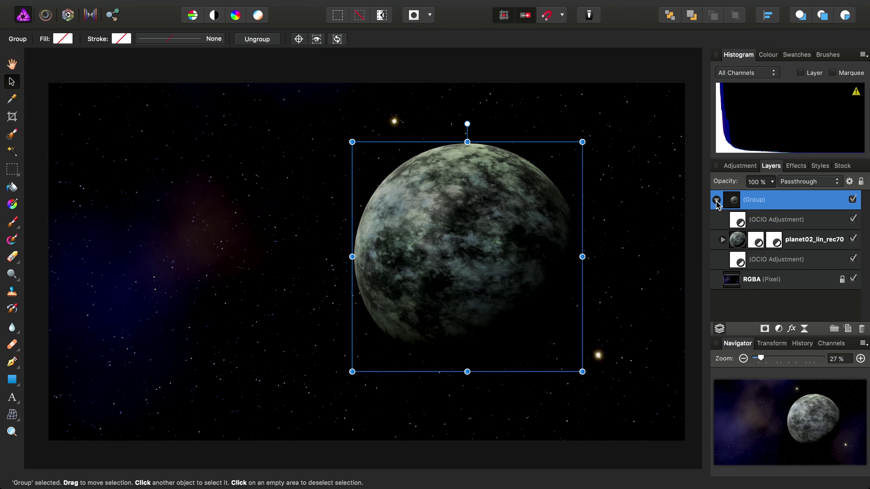
pyautogui.click(723, 240)
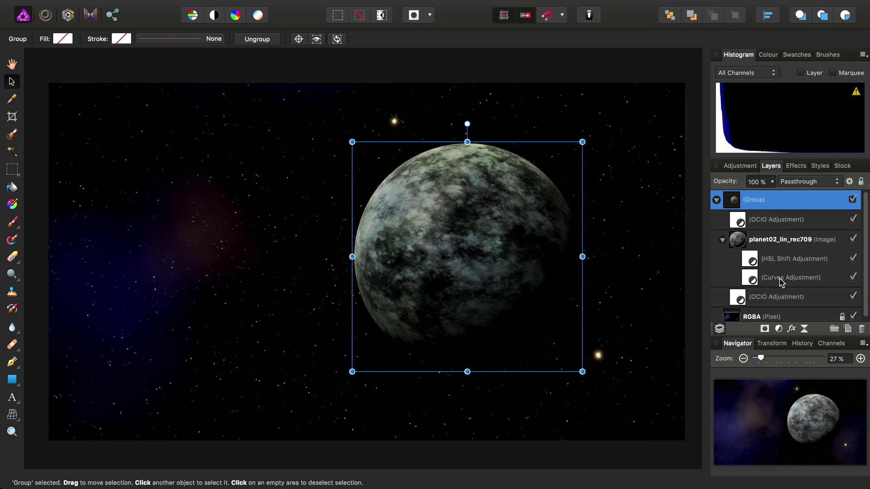
pyautogui.click(723, 239)
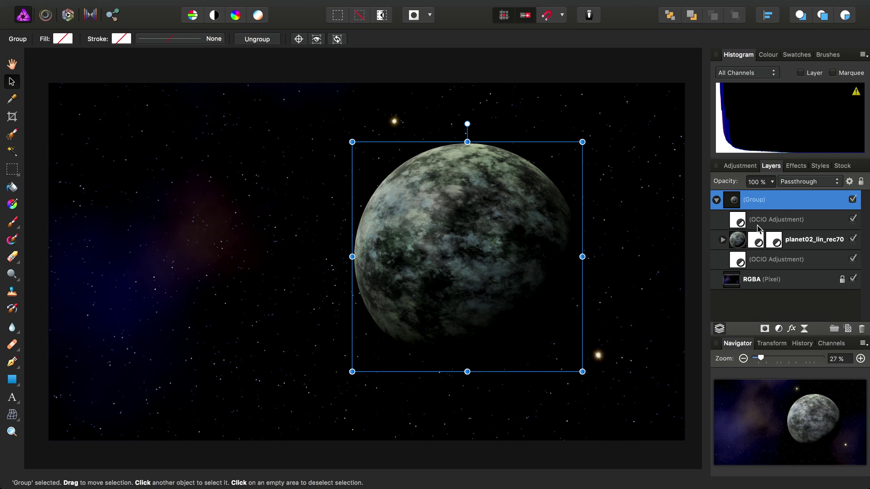
pyautogui.click(716, 199)
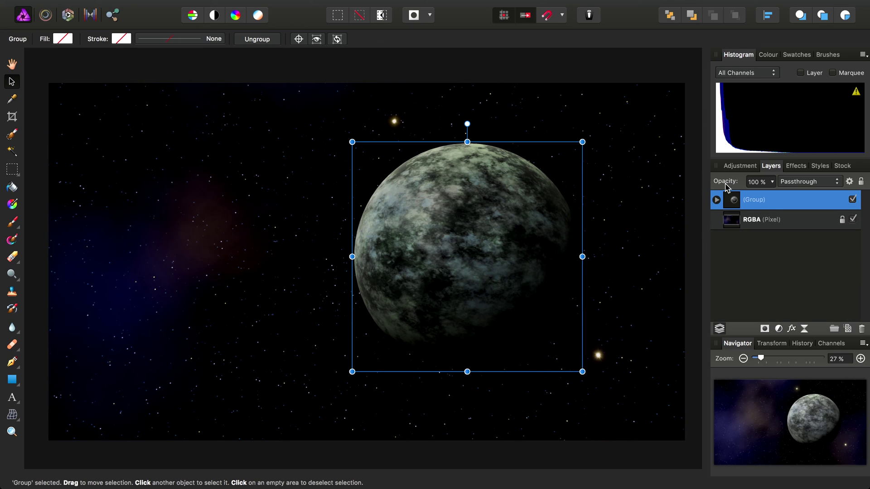
# Rename the group as Planet (lin rec709) and switch to the Pan tool.
pyautogui.doubleClick(754, 200)
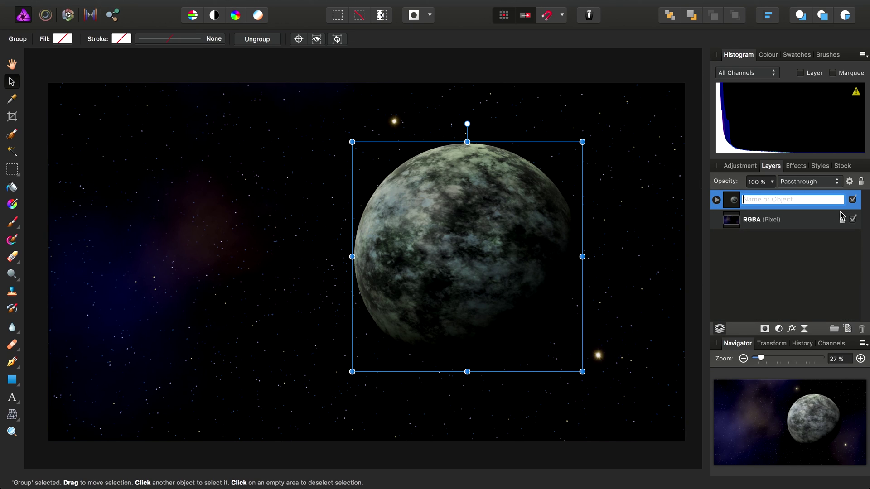
pyautogui.write('Planet (lin rec709')
pyautogui.press('Return')
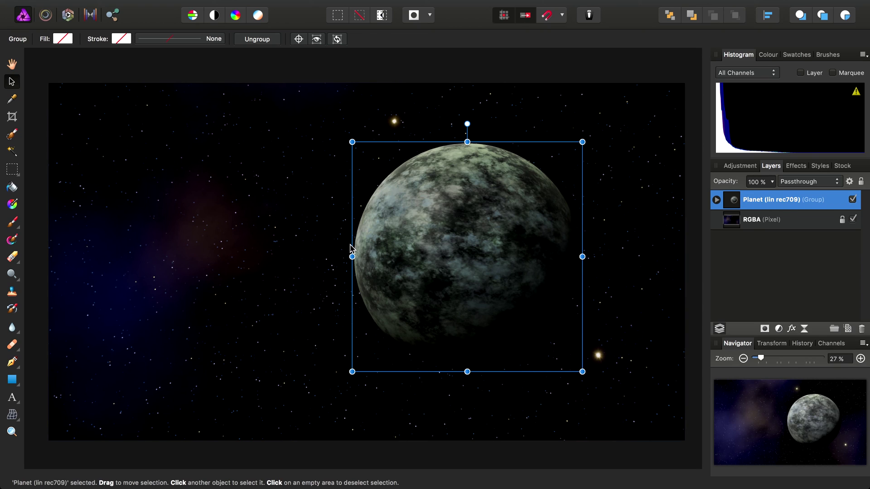
pyautogui.press('h')
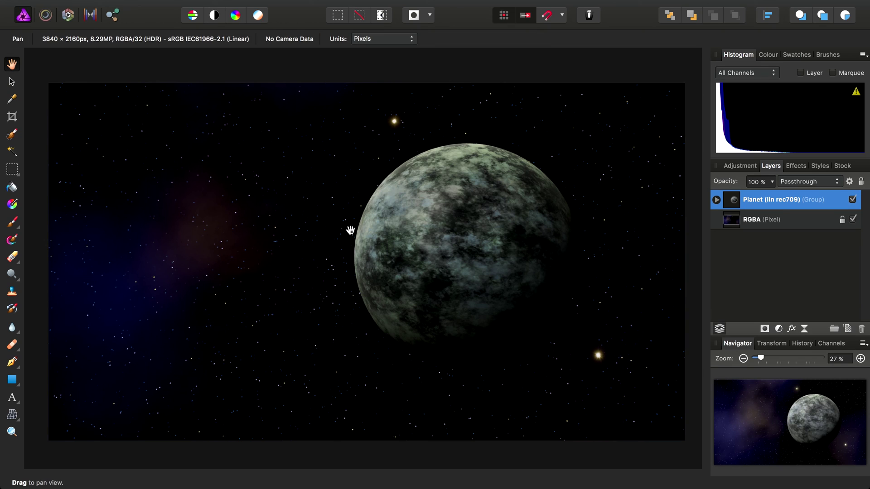